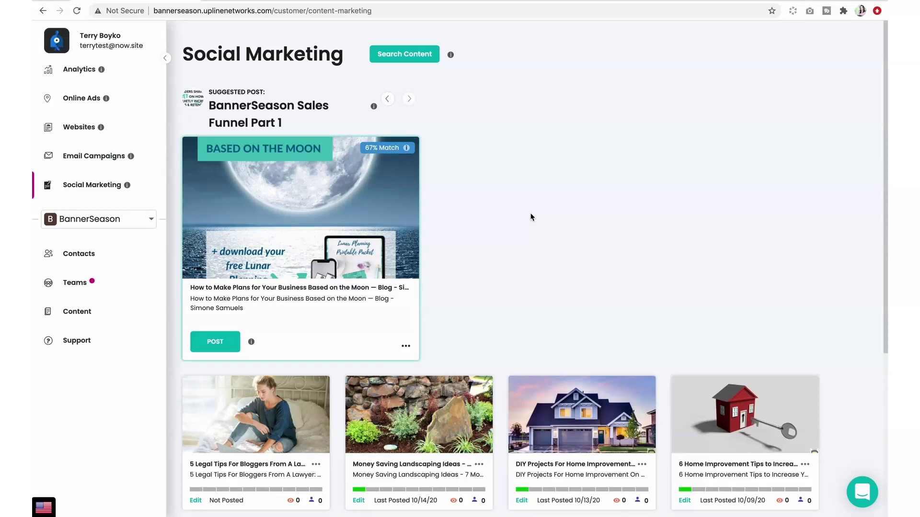
Step: Open and close the support chat, then show the Websites list of four sites
click(862, 492)
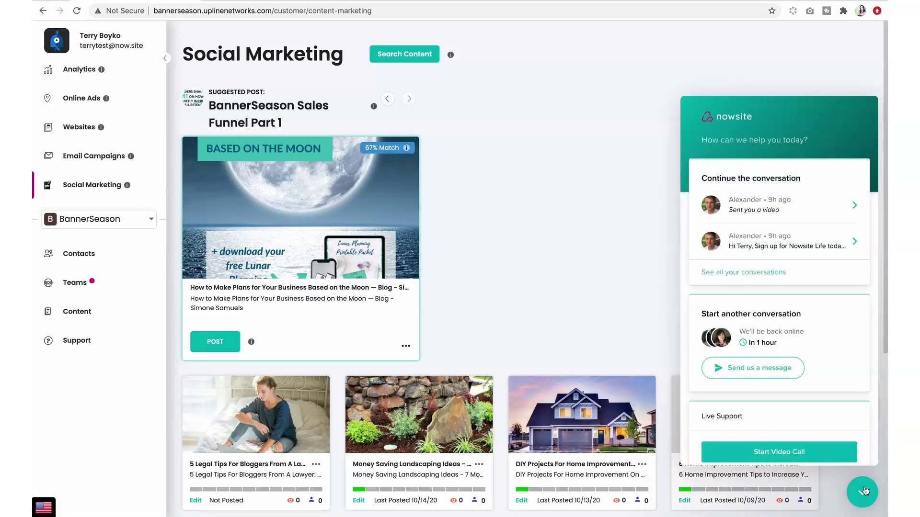
click(863, 492)
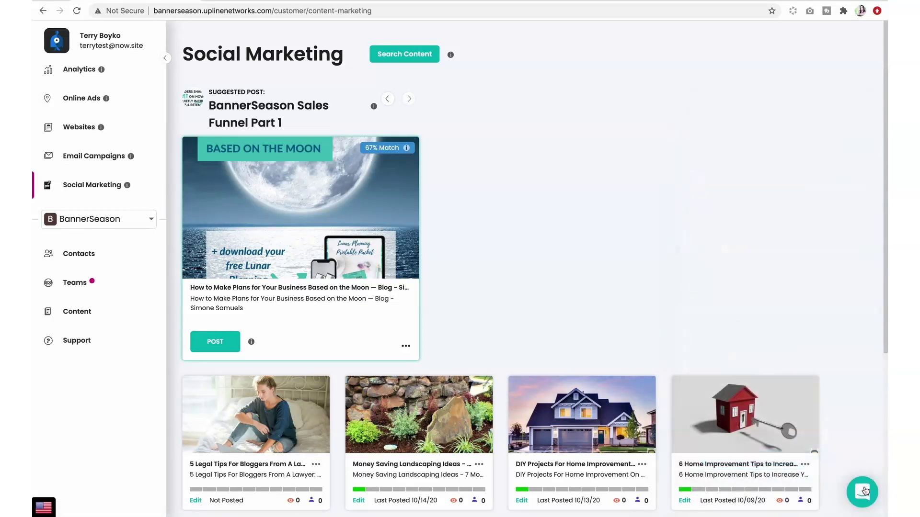
click(74, 133)
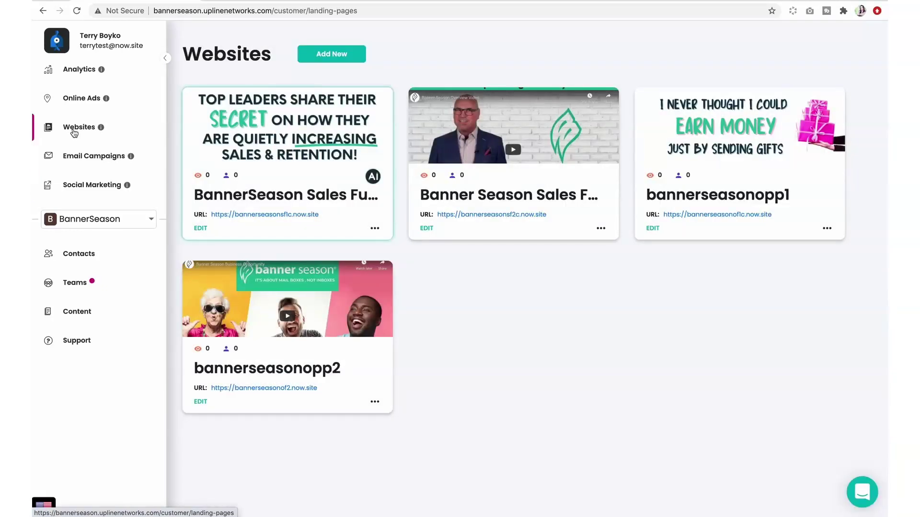
click(248, 1)
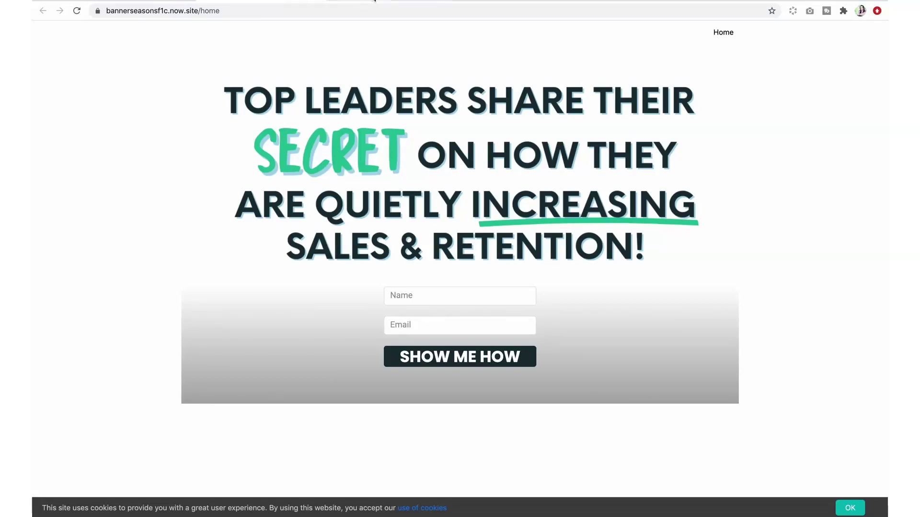
click(375, 1)
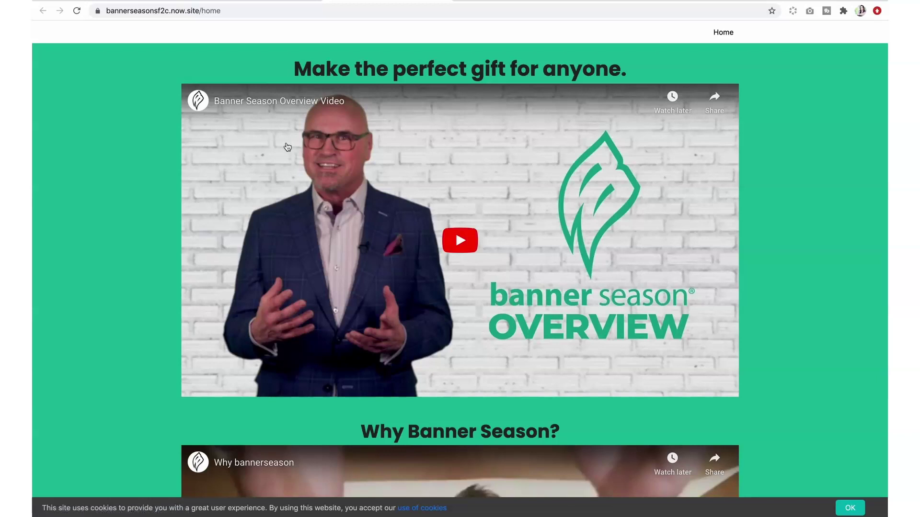
scroll(287, 145, down, 2)
scroll(287, 145, down, 8)
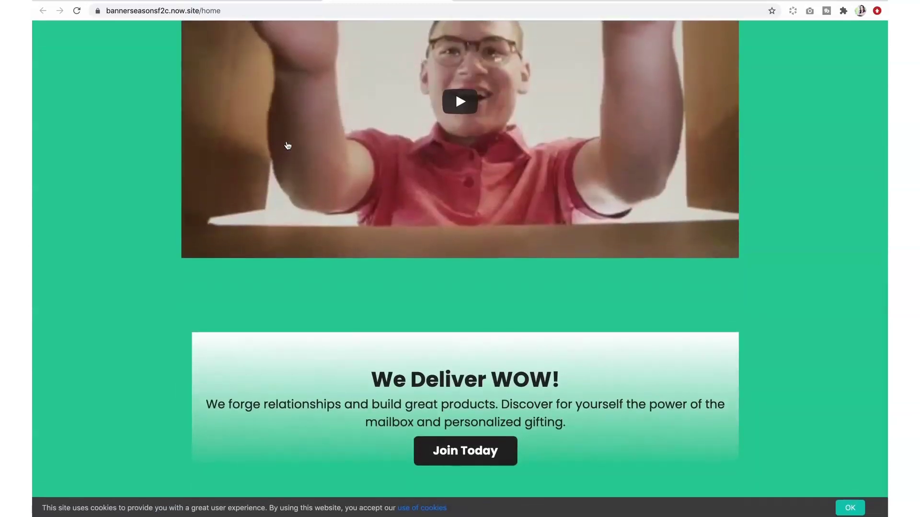
scroll(288, 145, up, 5)
scroll(288, 146, up, 5)
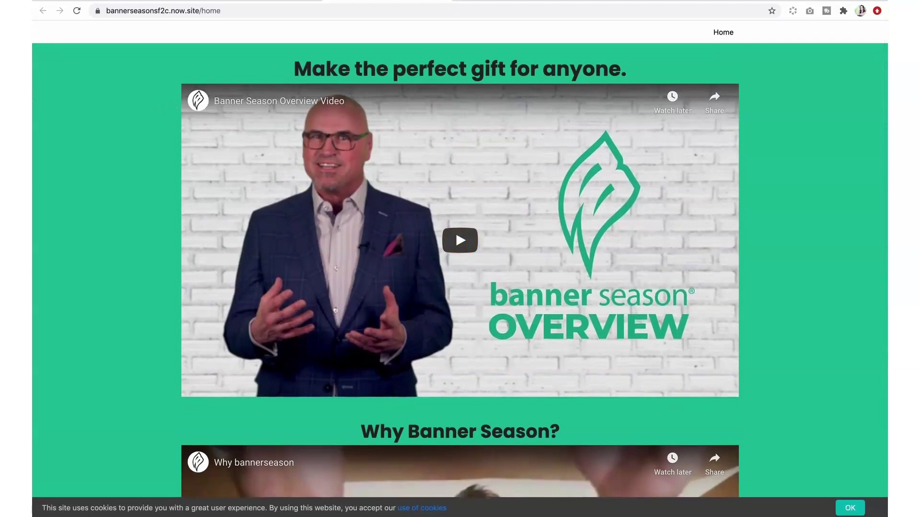
key(ctrl+w)
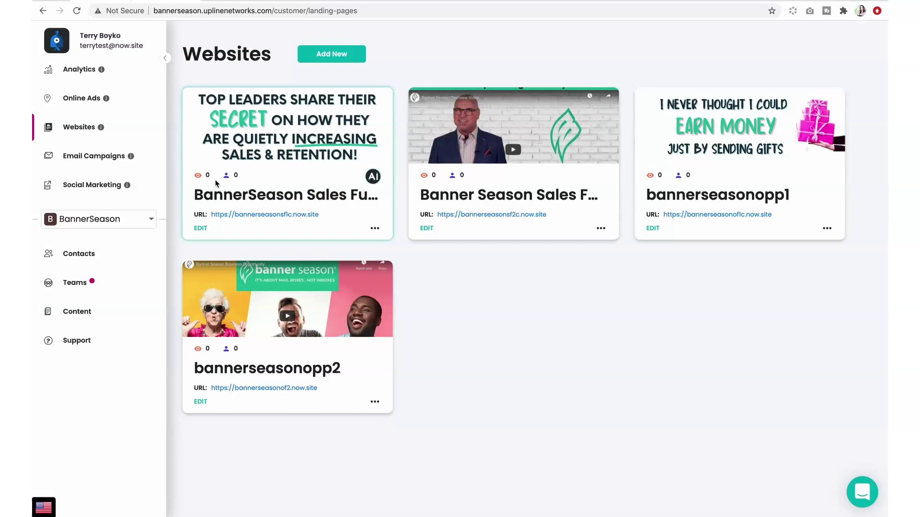
click(426, 231)
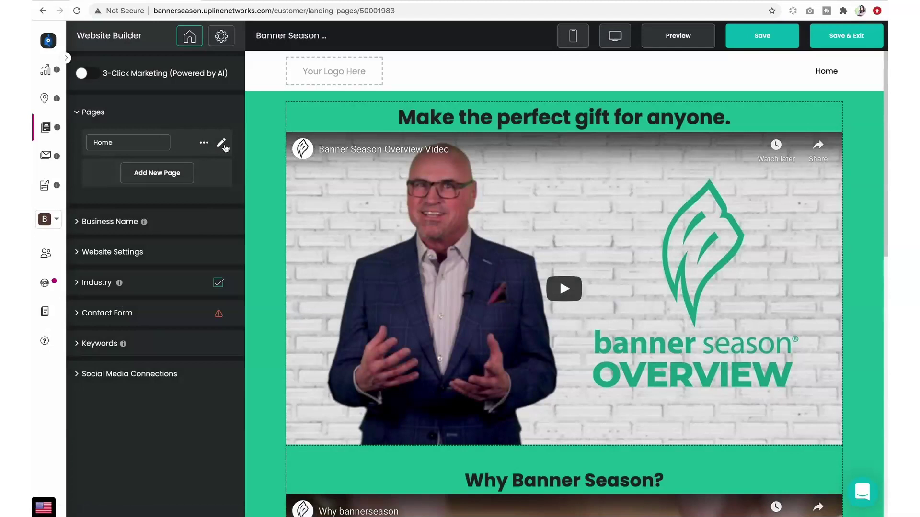
click(221, 144)
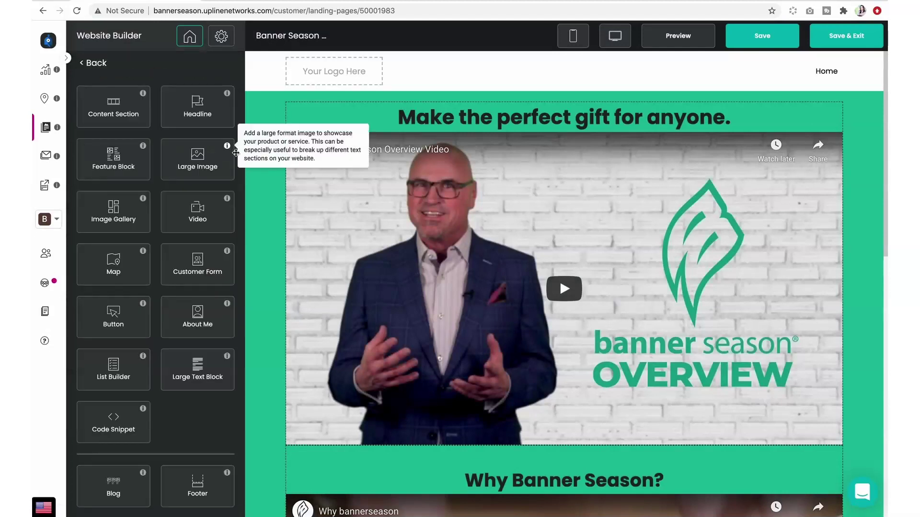
scroll(379, 238, down, 8)
scroll(380, 238, down, 4)
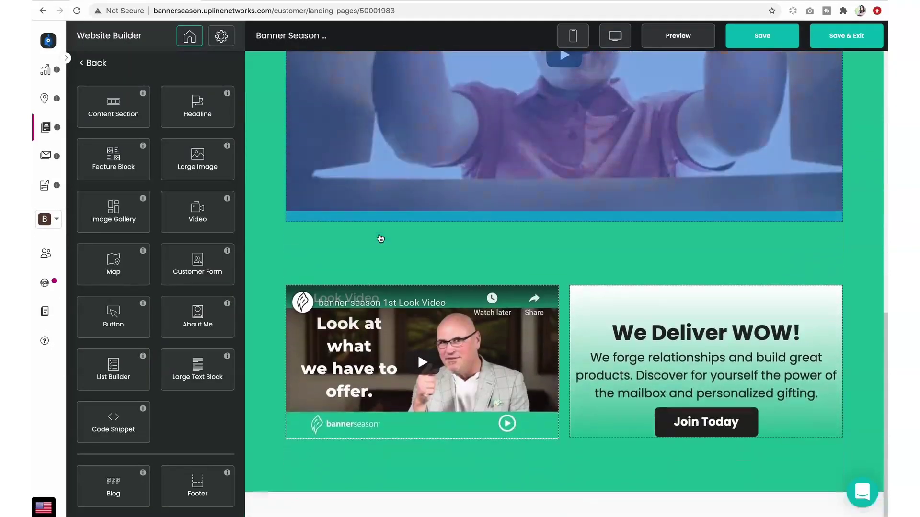
click(700, 330)
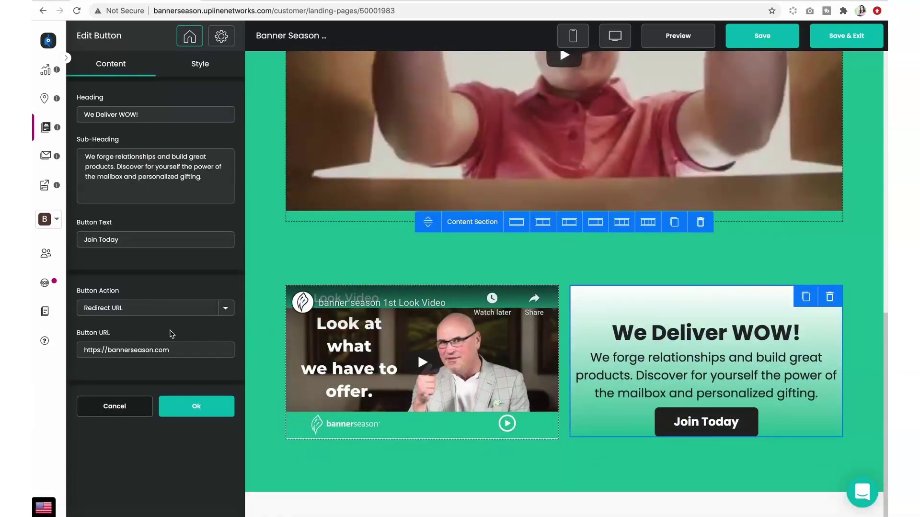
click(165, 353)
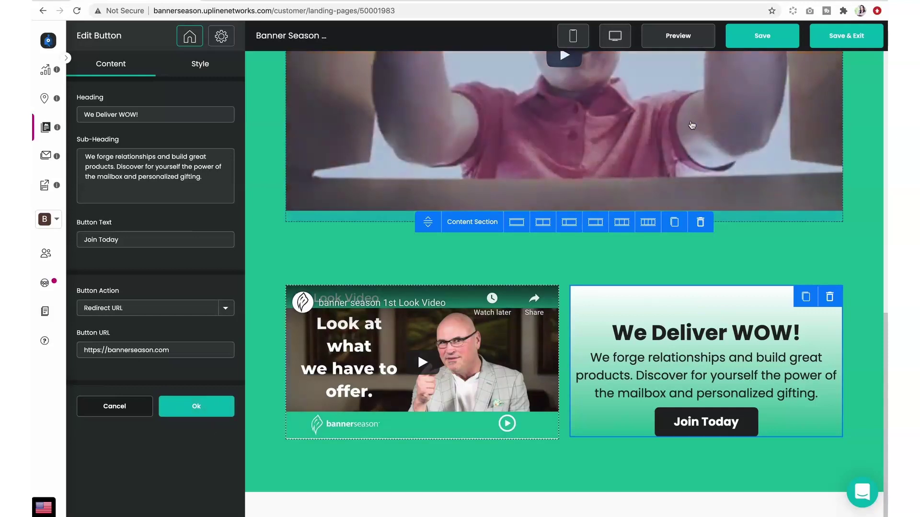
click(843, 44)
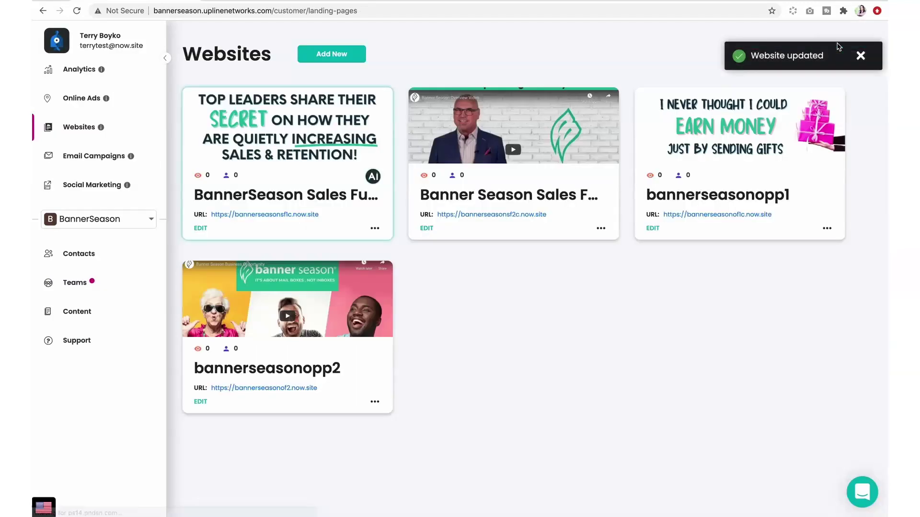
click(492, 1)
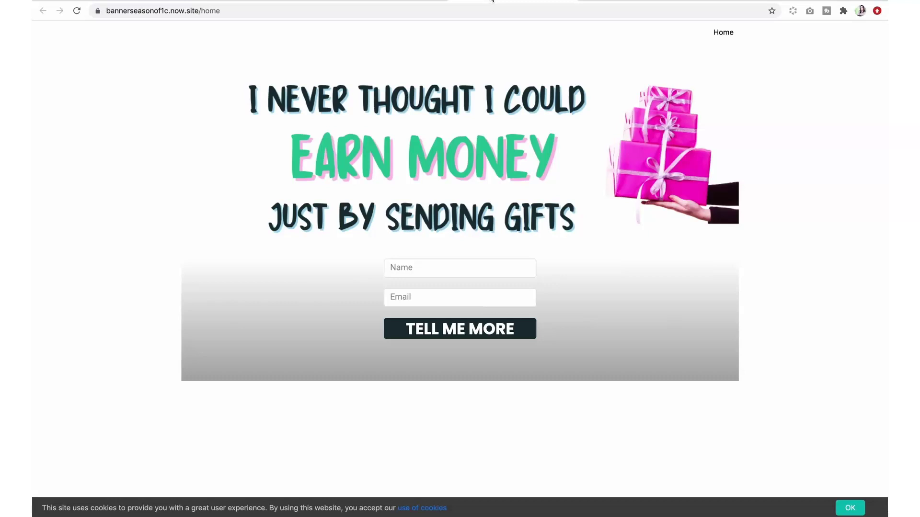
click(616, 1)
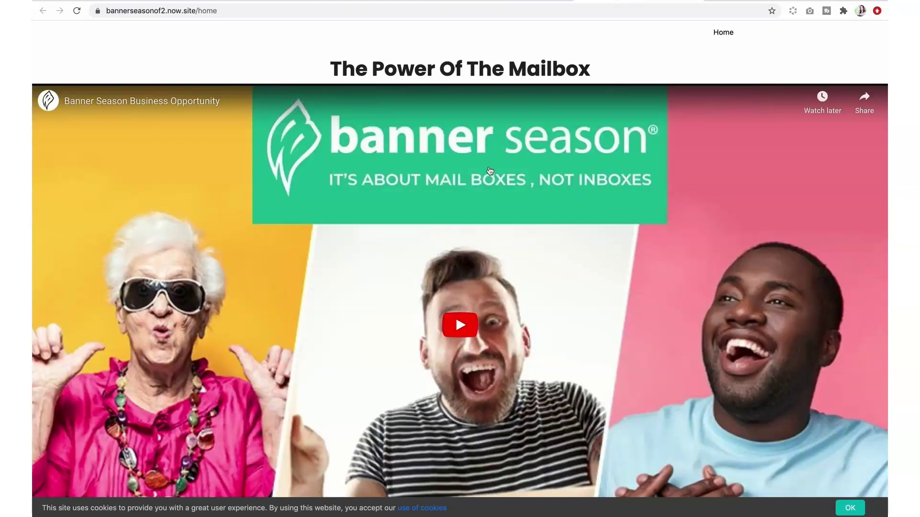
scroll(490, 171, down, 20)
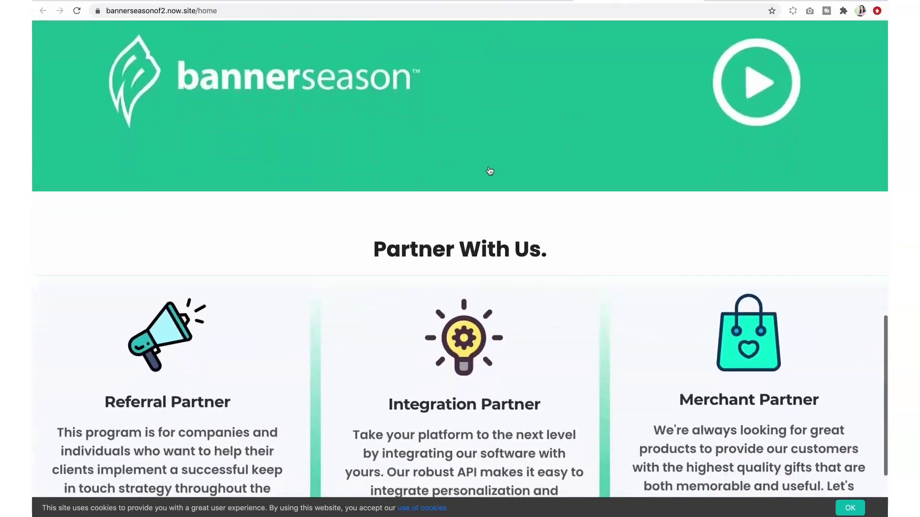
scroll(490, 171, up, 20)
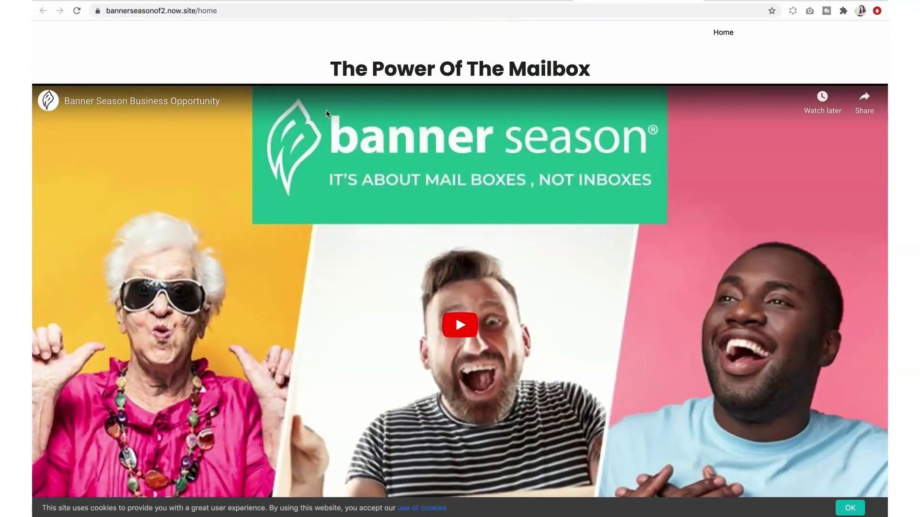
click(167, 1)
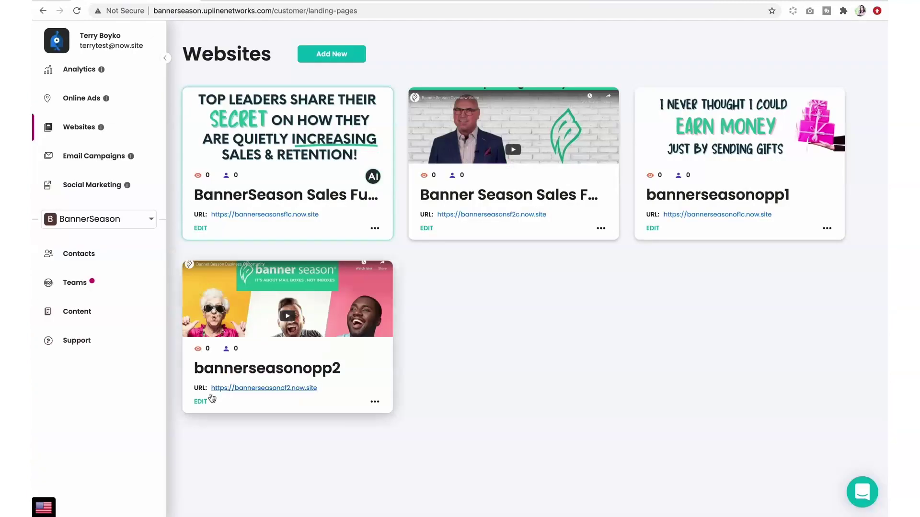
Step: Confirm bannerseasonopp2's Join Today button settings with Ok, then save and exit the editor
click(201, 402)
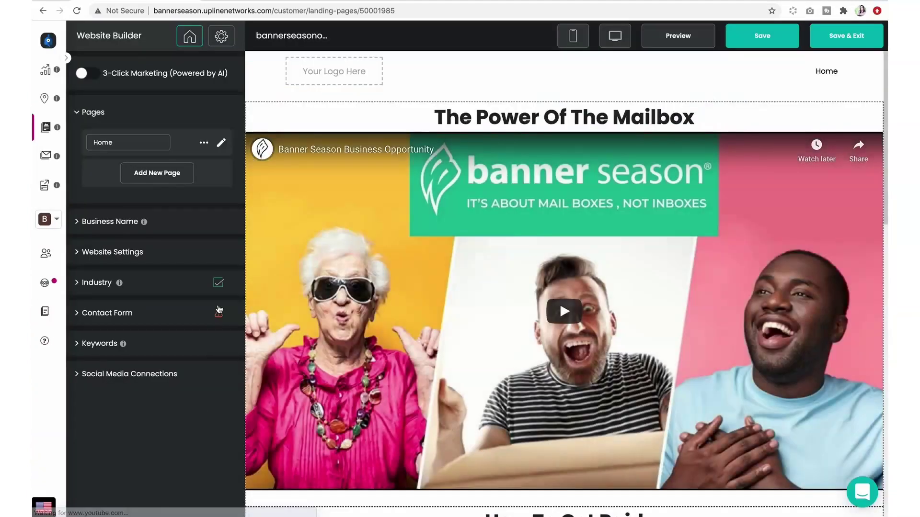
click(221, 143)
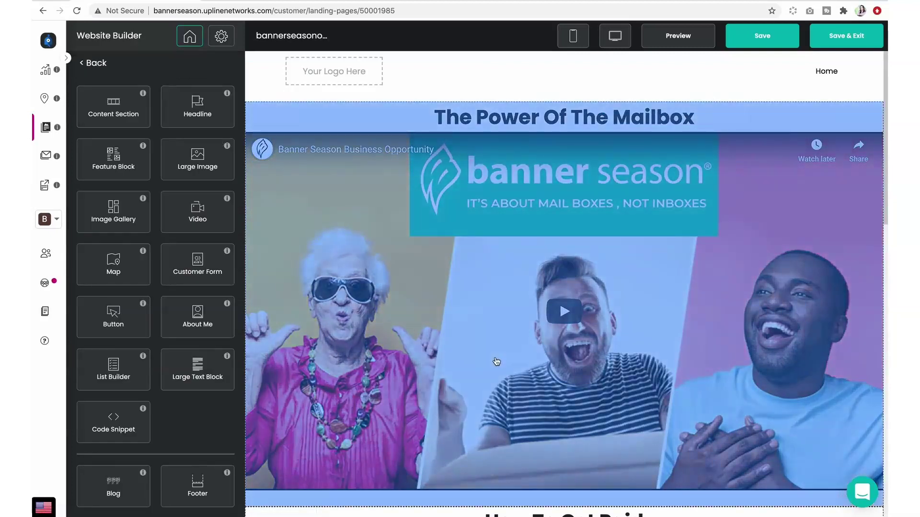
scroll(496, 362, down, 15)
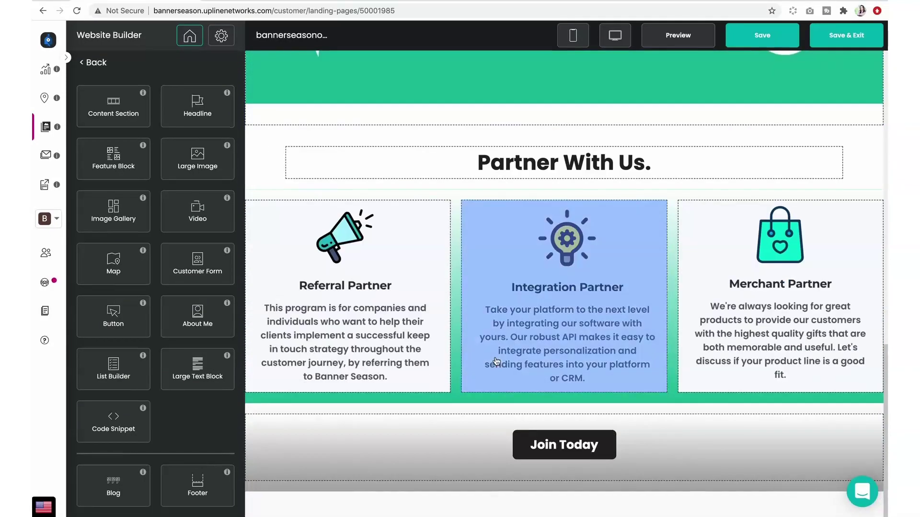
click(421, 446)
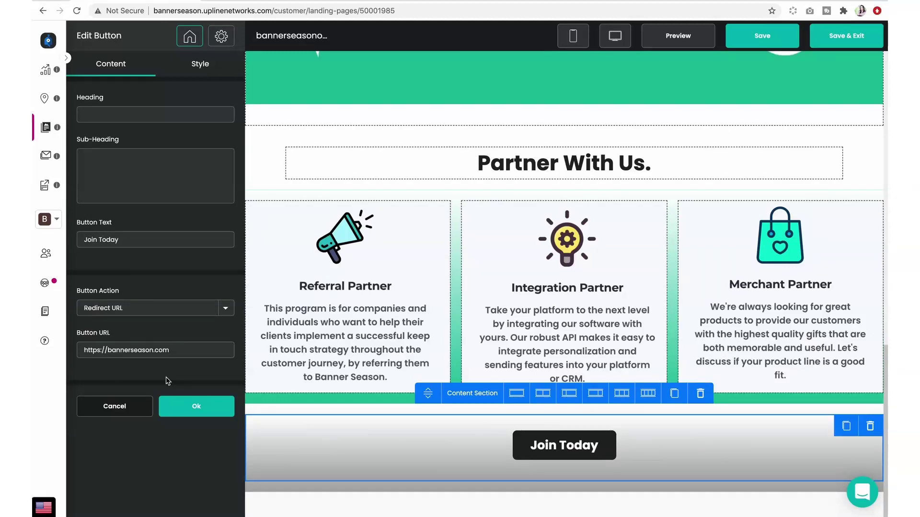
click(198, 415)
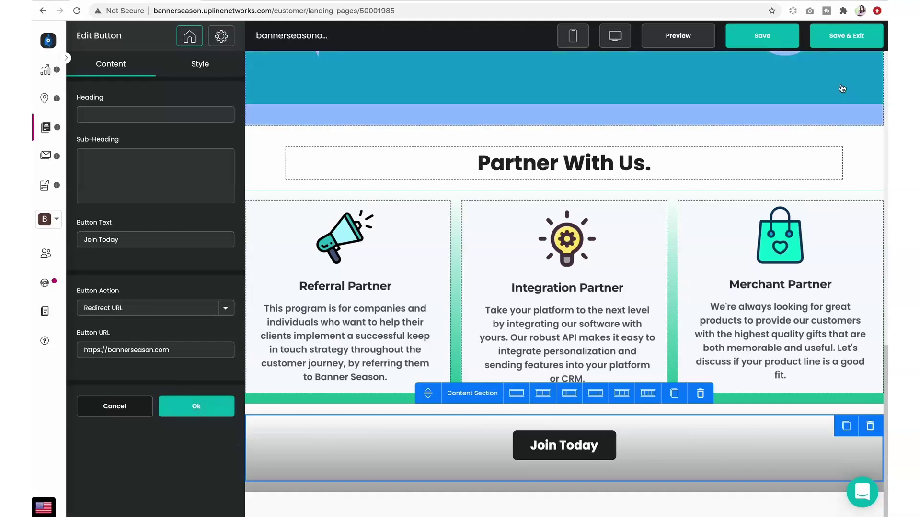
click(844, 35)
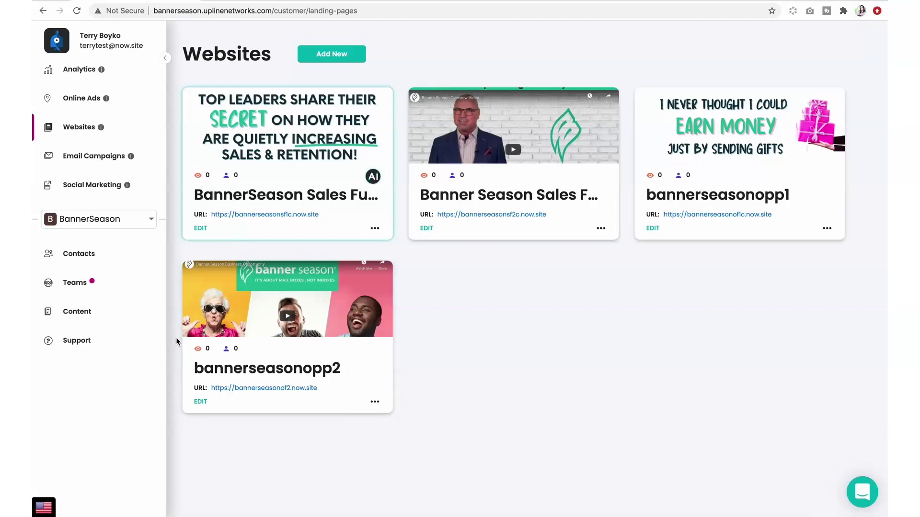
Step: Open Banner Email 1 from the Banner Season Email Campaigns campaign in the Email Builder
click(87, 166)
scroll(457, 459, down, 10)
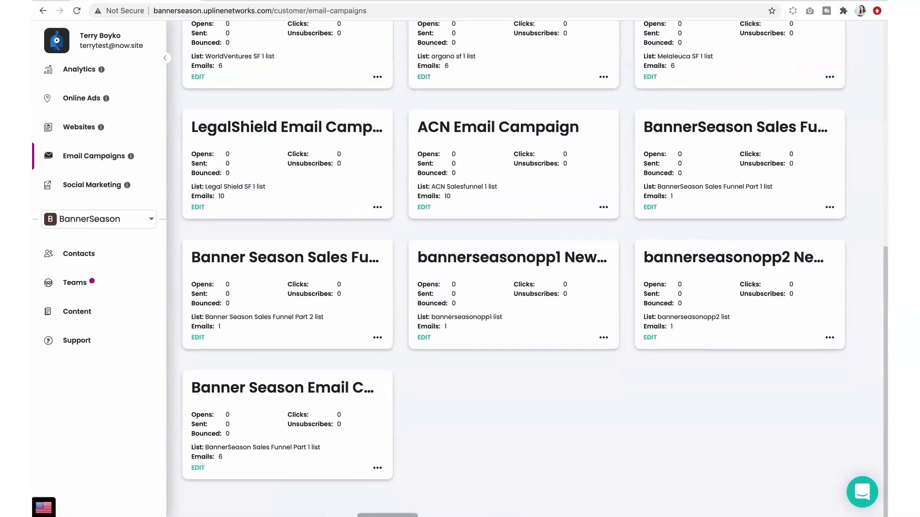
click(198, 469)
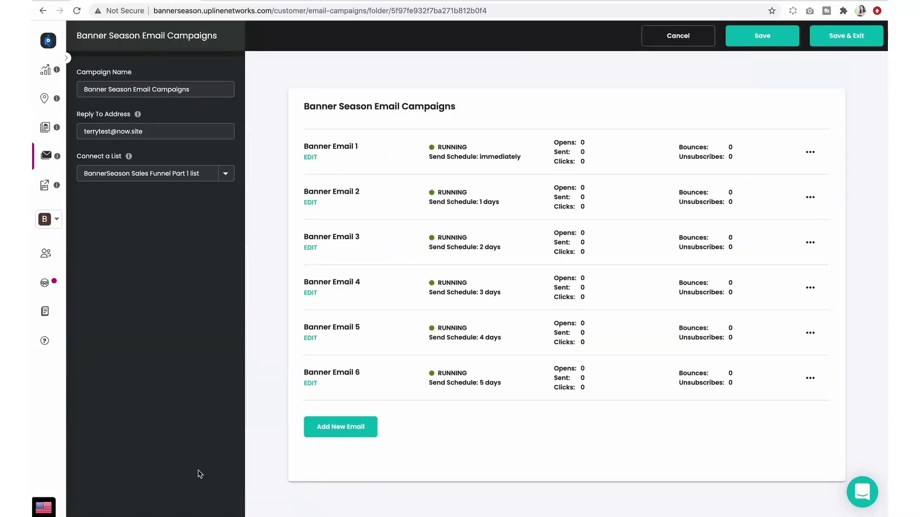
click(307, 163)
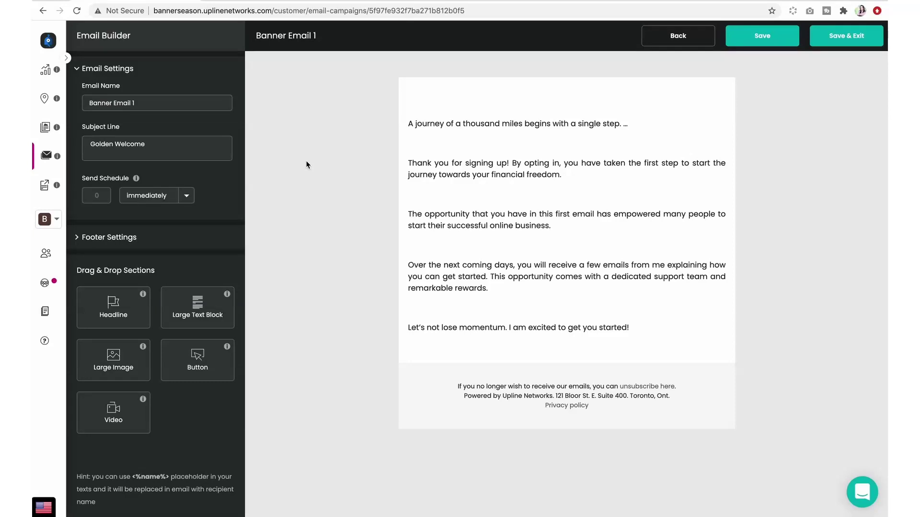
Step: Show the Banner Season Done-4-You team's shared content in the Content library
mouse_move(48, 313)
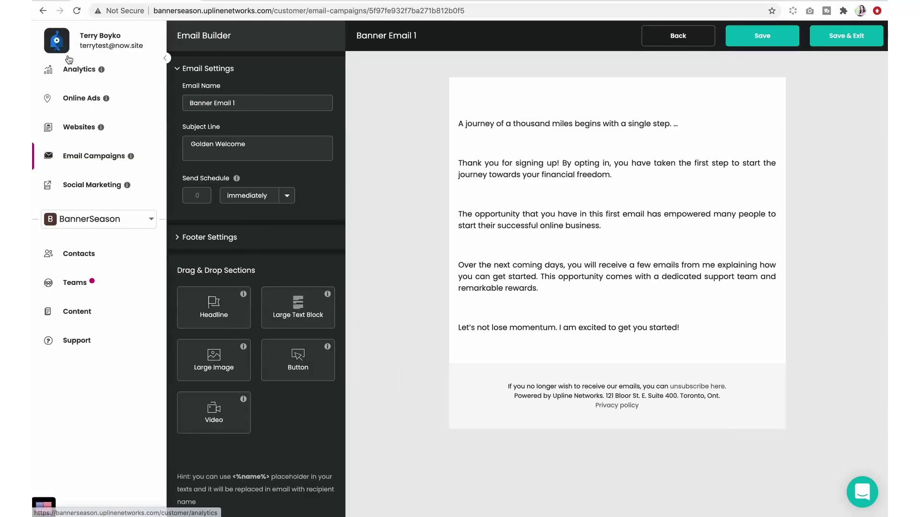
click(86, 316)
click(231, 125)
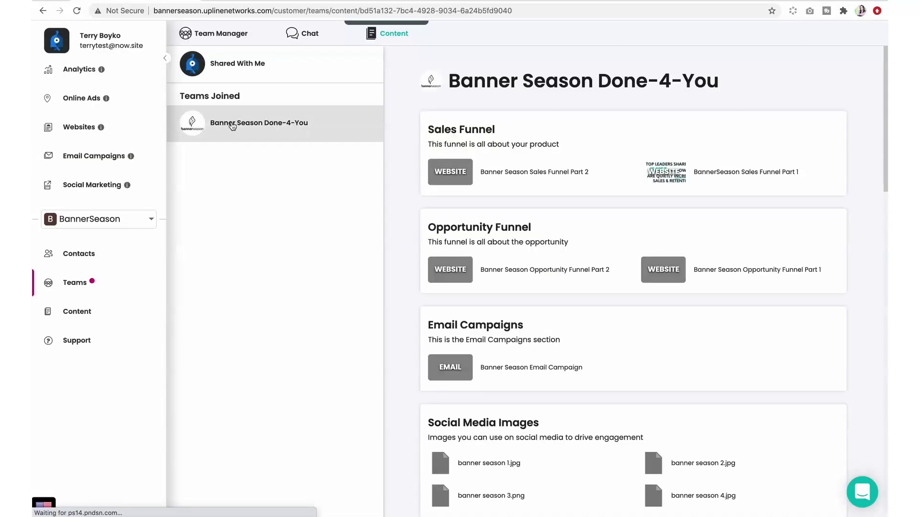
scroll(601, 203, down, 8)
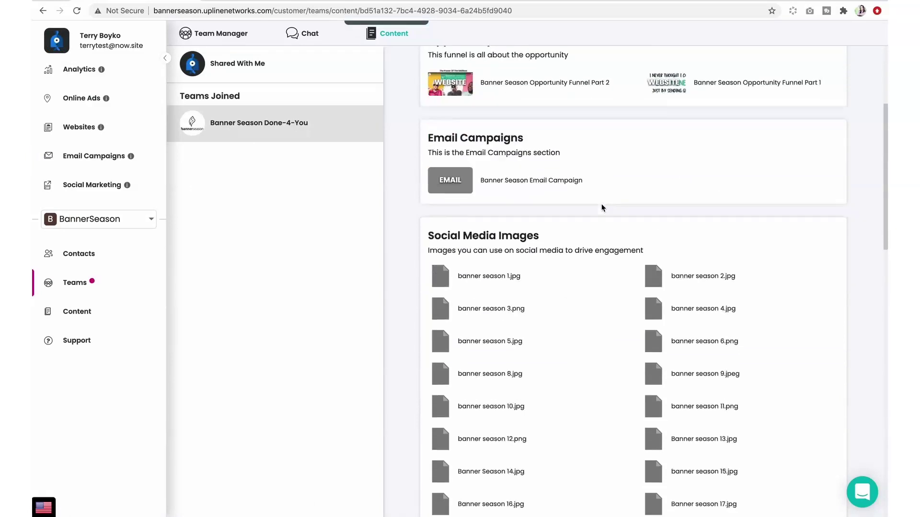
scroll(602, 208, down, 1)
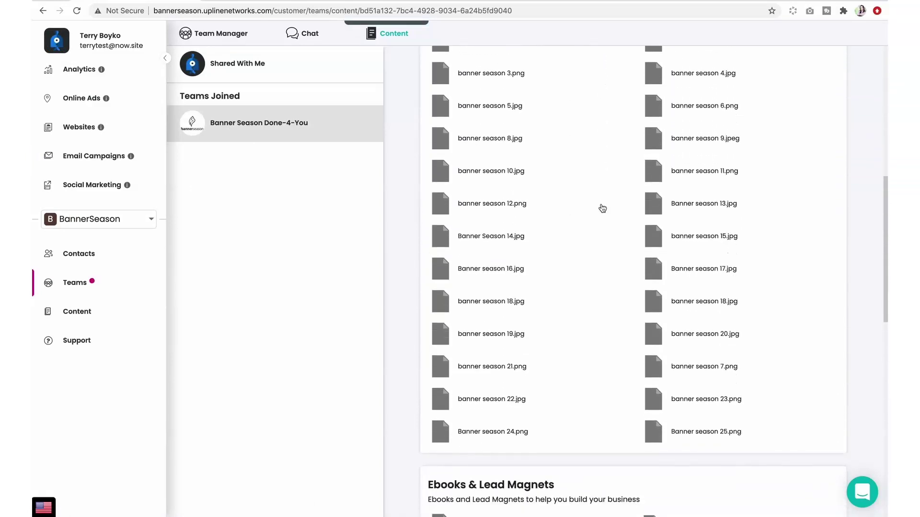
scroll(491, 106, up, 3)
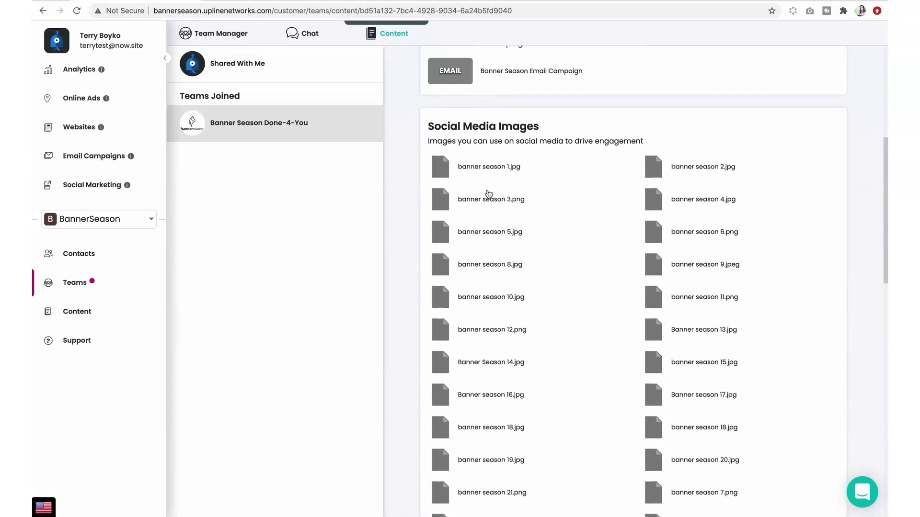
Step: Preview and close the banner season 1.jpg and banner season 2.jpg images
click(483, 169)
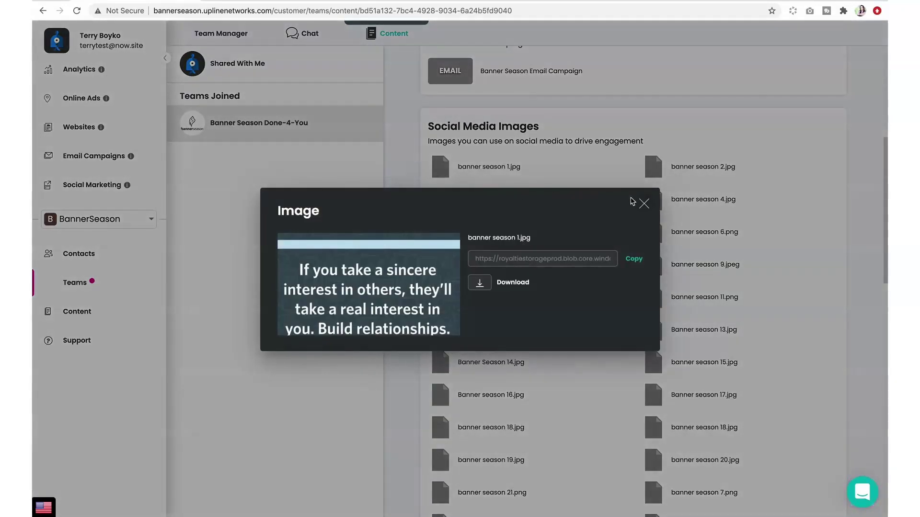
click(645, 205)
click(683, 175)
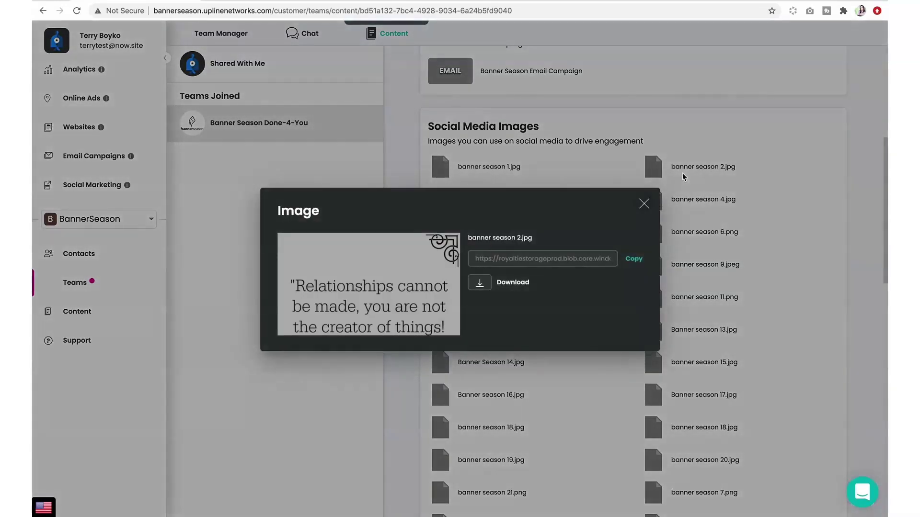
click(646, 205)
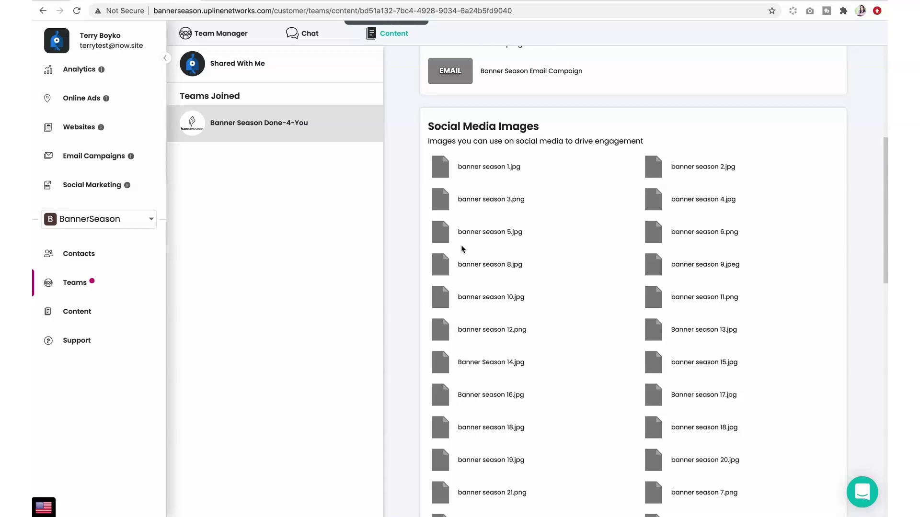
scroll(460, 245, up, 6)
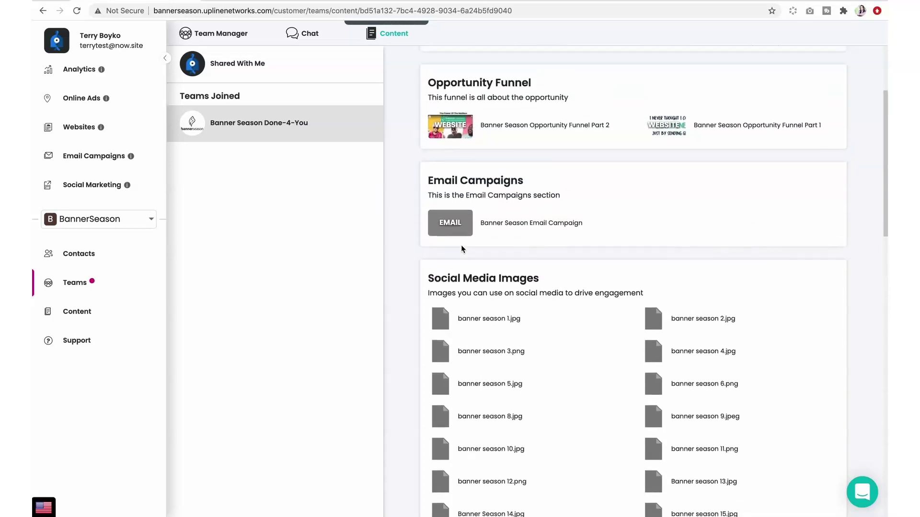
scroll(462, 248, down, 9)
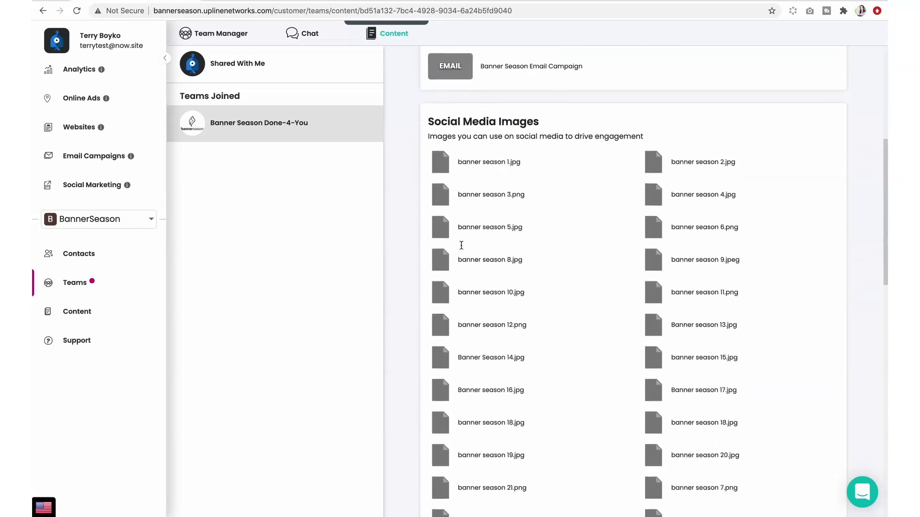
scroll(463, 248, down, 5)
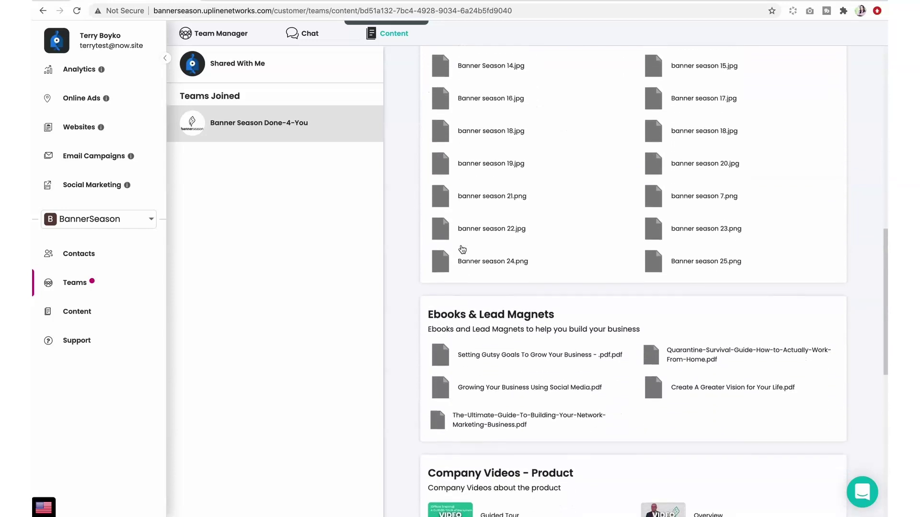
scroll(462, 248, down, 3)
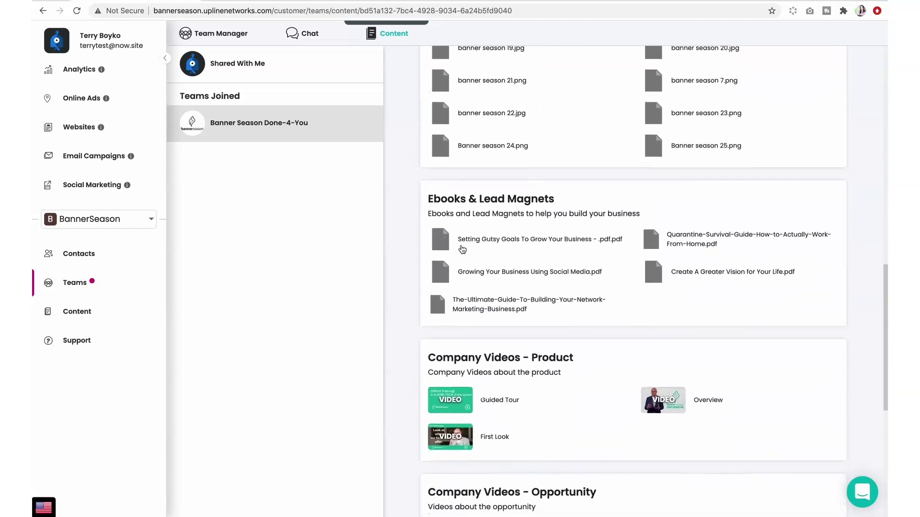
scroll(461, 247, down, 5)
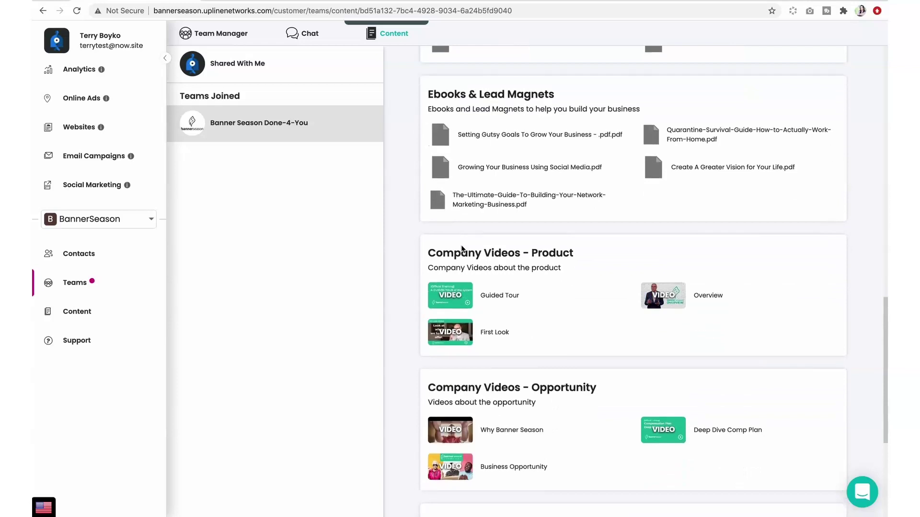
scroll(461, 248, down, 2)
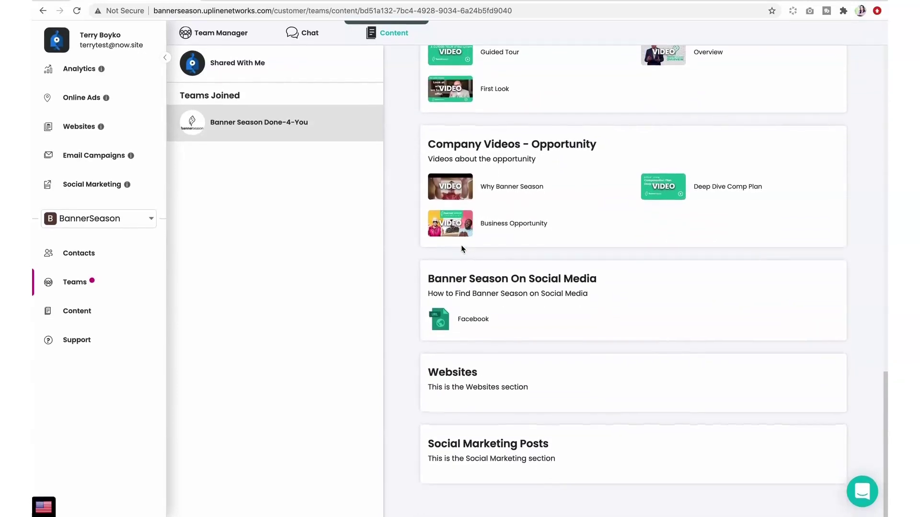
scroll(461, 247, up, 6)
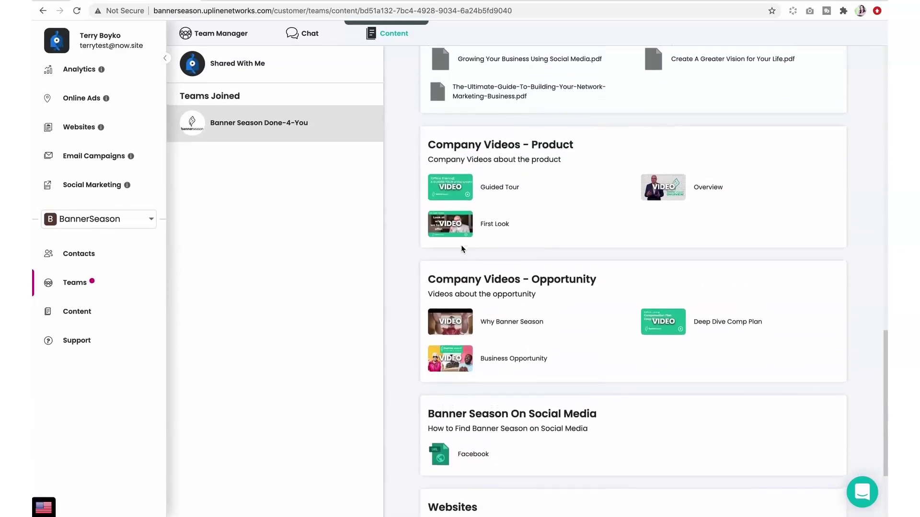
scroll(461, 245, up, 10)
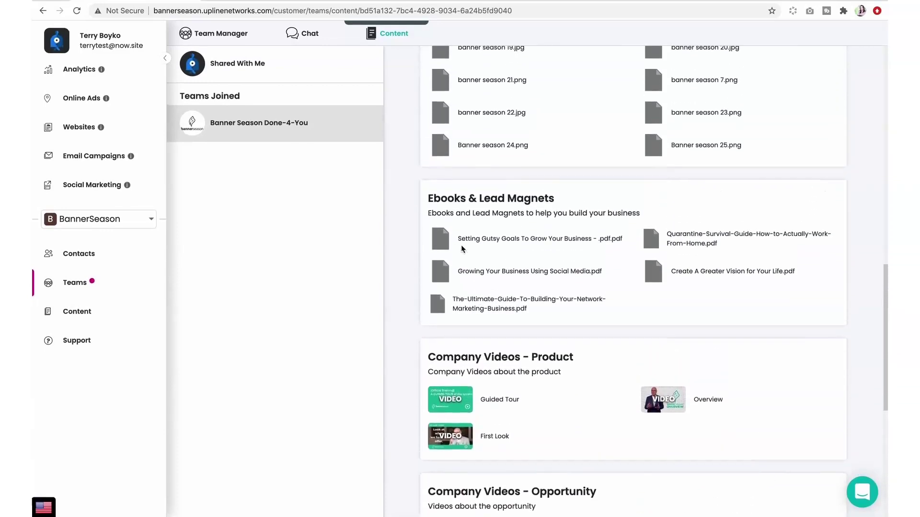
Step: View Contacts, then review the Analytics Audience Building and Interest Building funnels
click(79, 254)
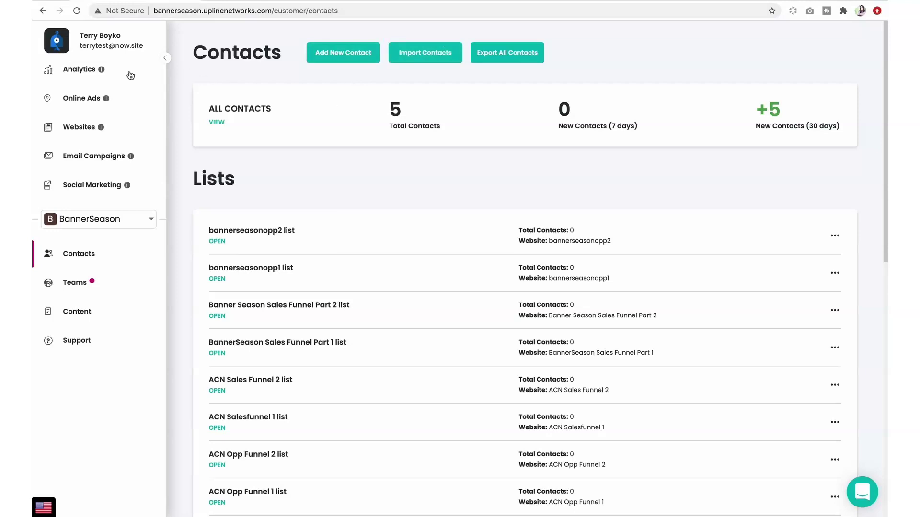
click(79, 69)
scroll(553, 286, down, 8)
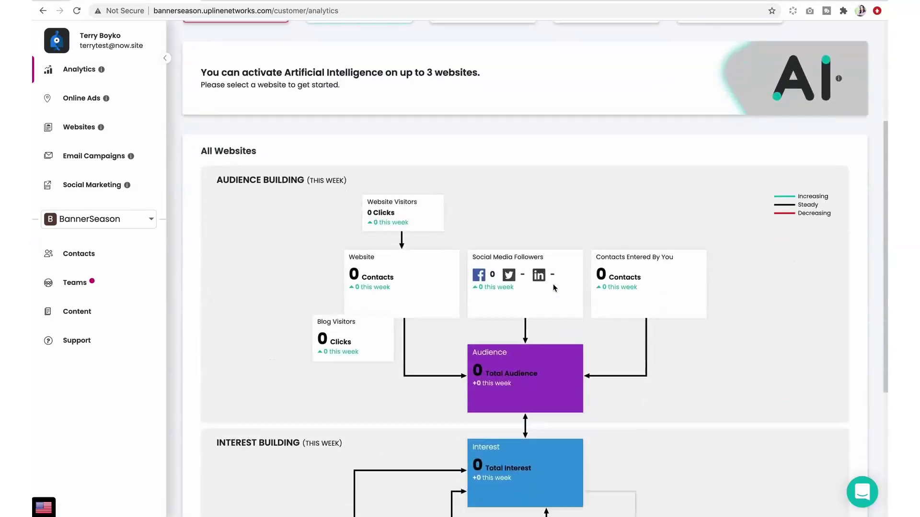
scroll(553, 287, down, 1)
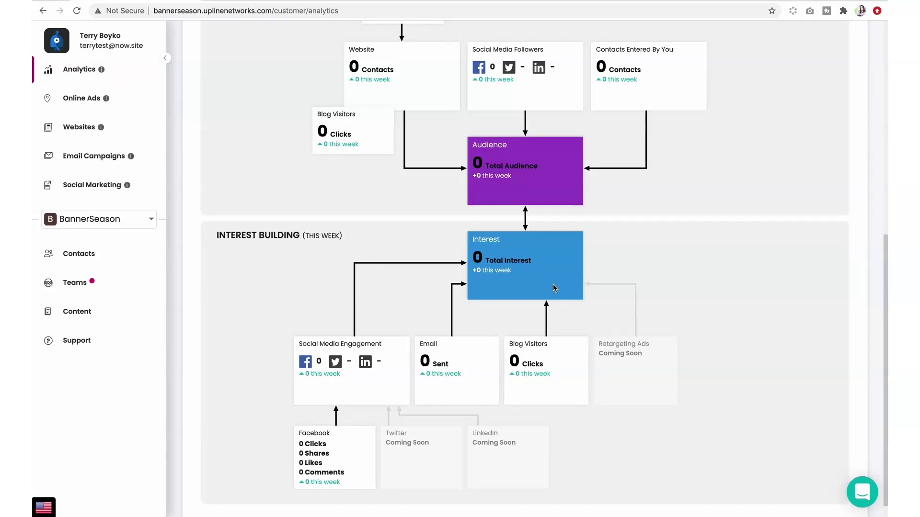
scroll(553, 285, down, 2)
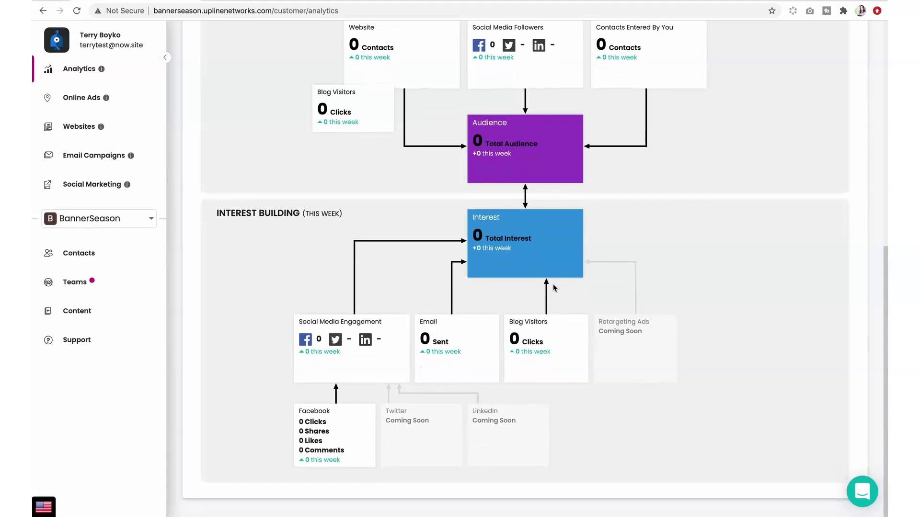
scroll(553, 288, up, 1)
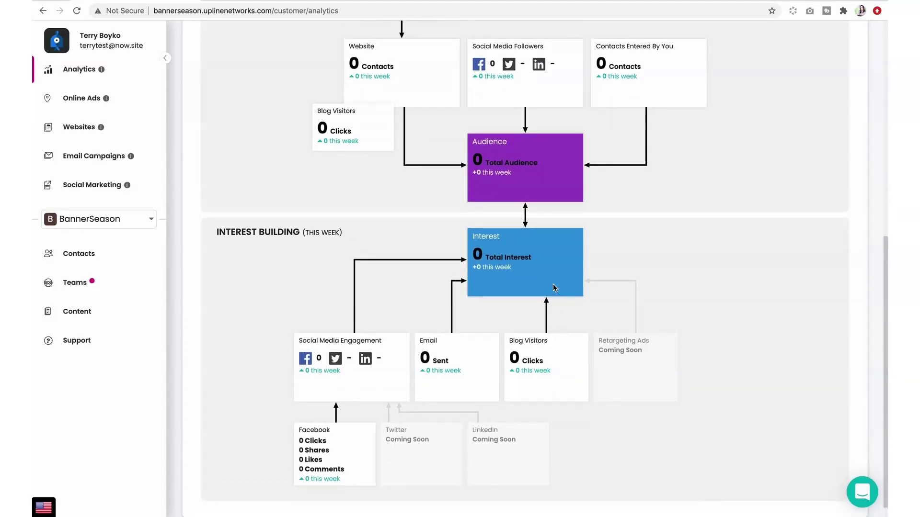
scroll(553, 287, up, 5)
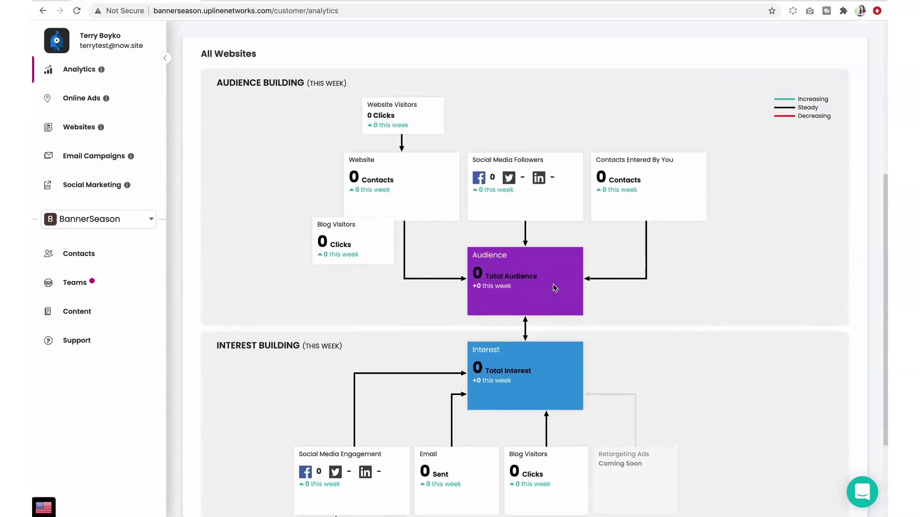
scroll(553, 287, down, 3)
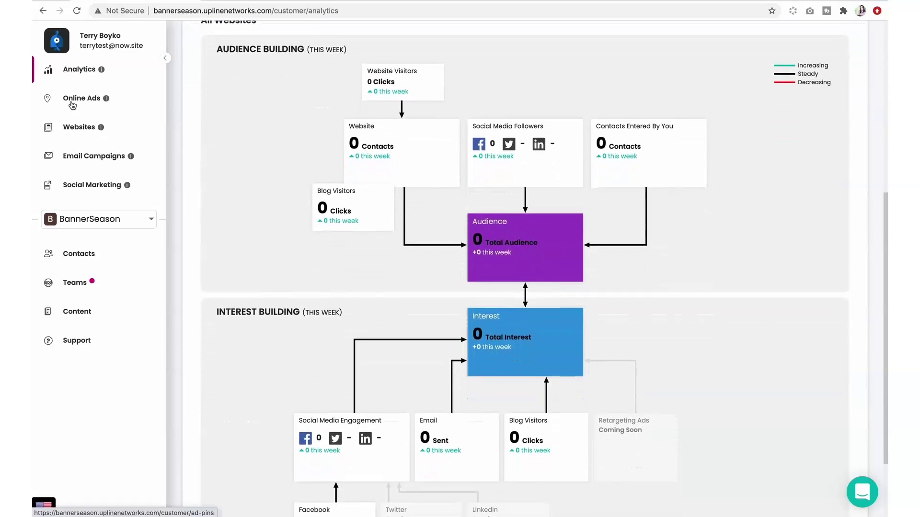
Step: Show the Online Ads page with the inactive retargeting ad KG0W5E71
click(73, 104)
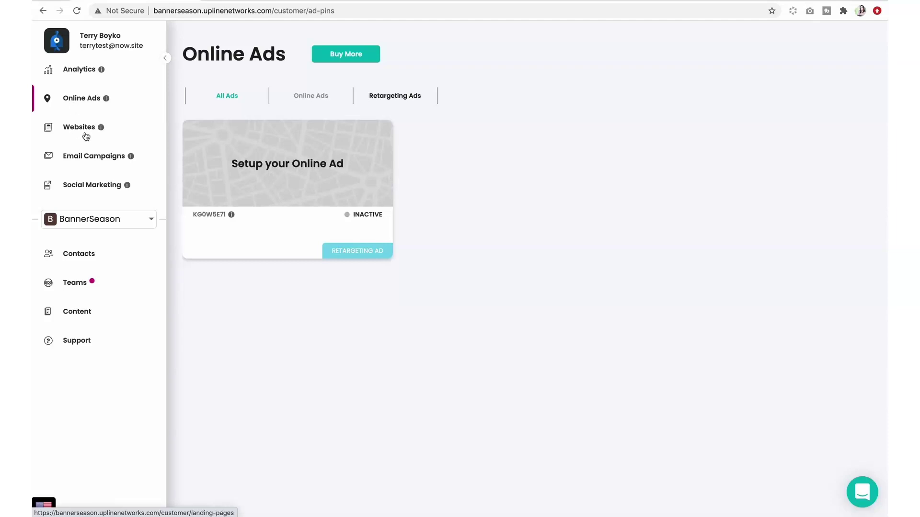
Step: Show the Social Marketing suggested posts, then open and close the support chat
click(89, 186)
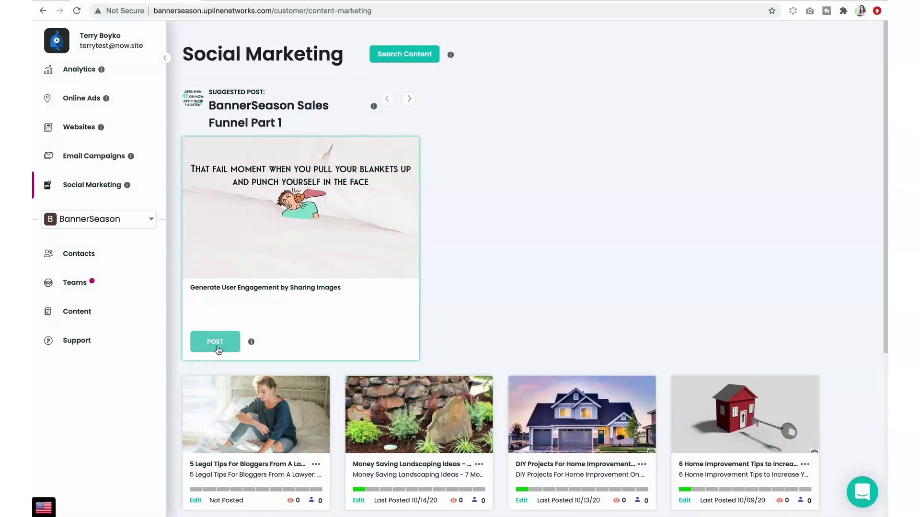
click(858, 493)
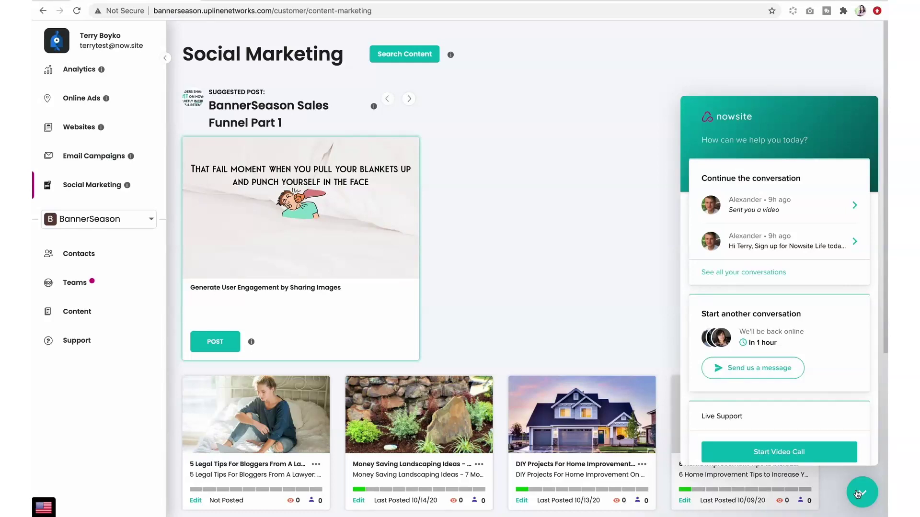
click(862, 493)
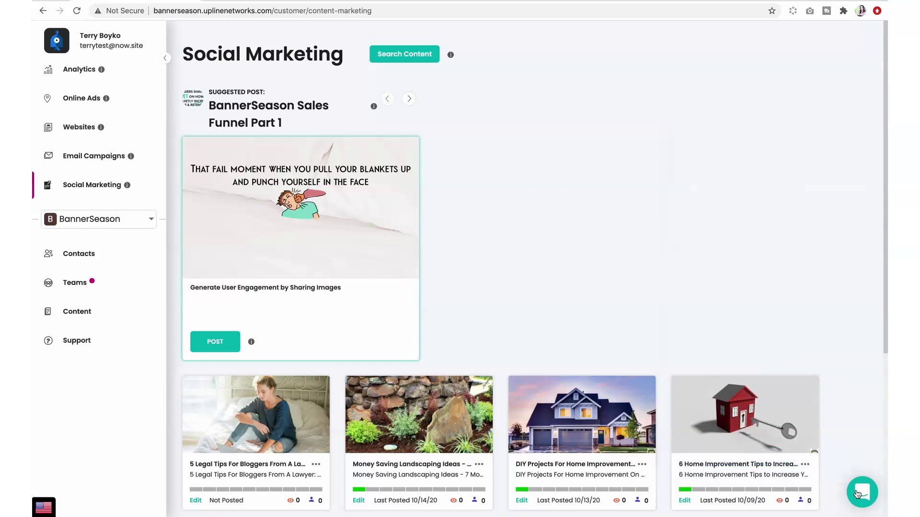